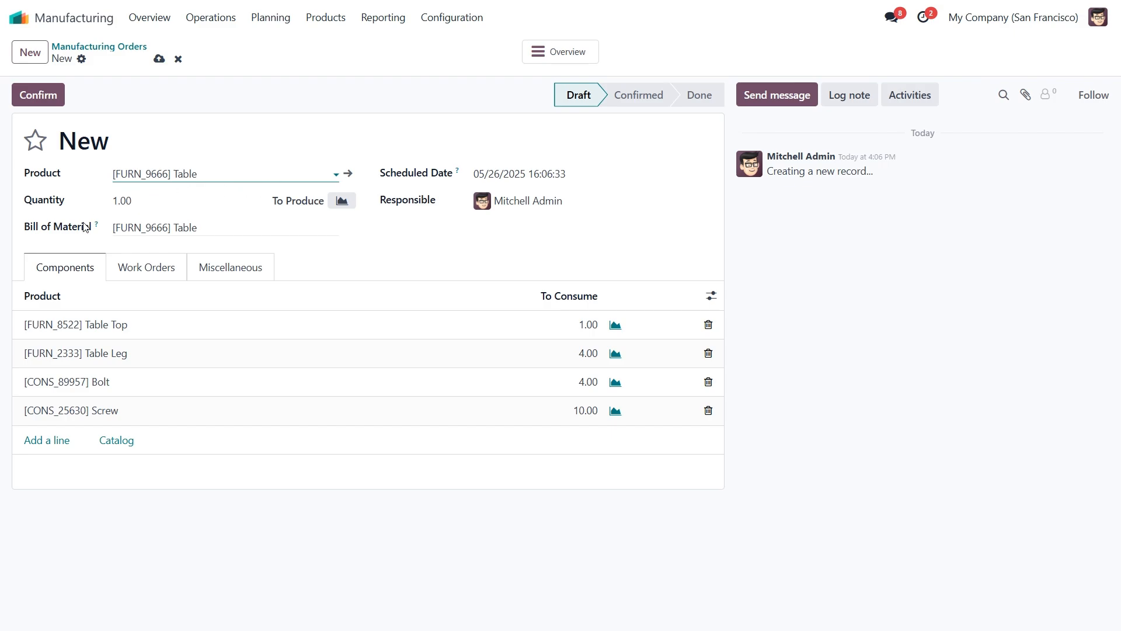
Review the components, work orders and bill of material loaded for the Table on the new manufacturing order.
mouse_move(95, 226)
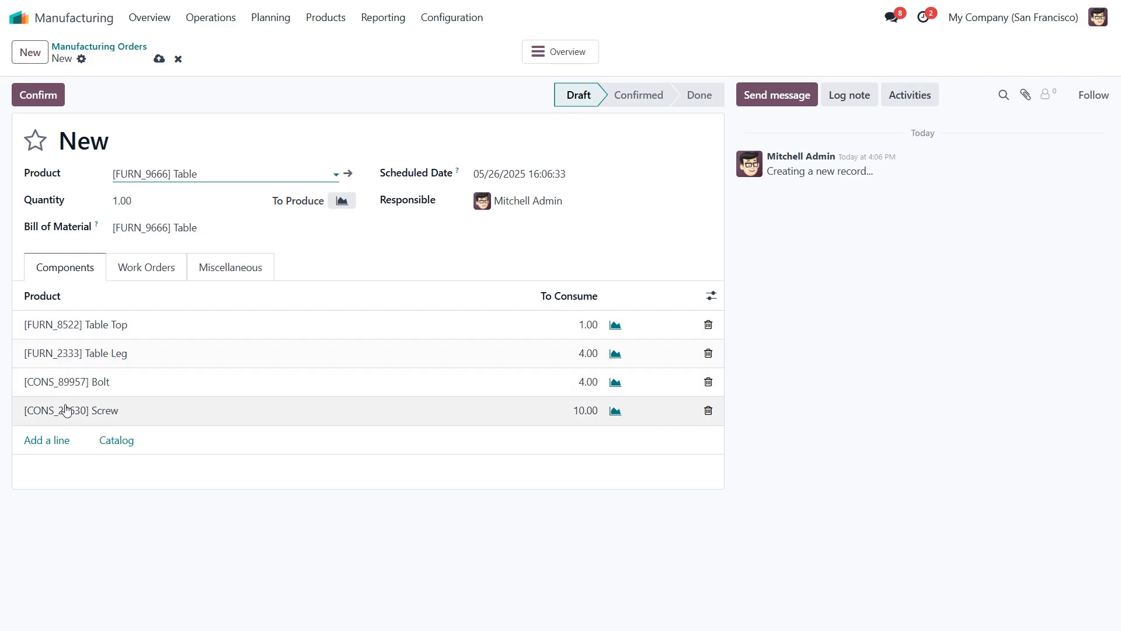
left_click(148, 267)
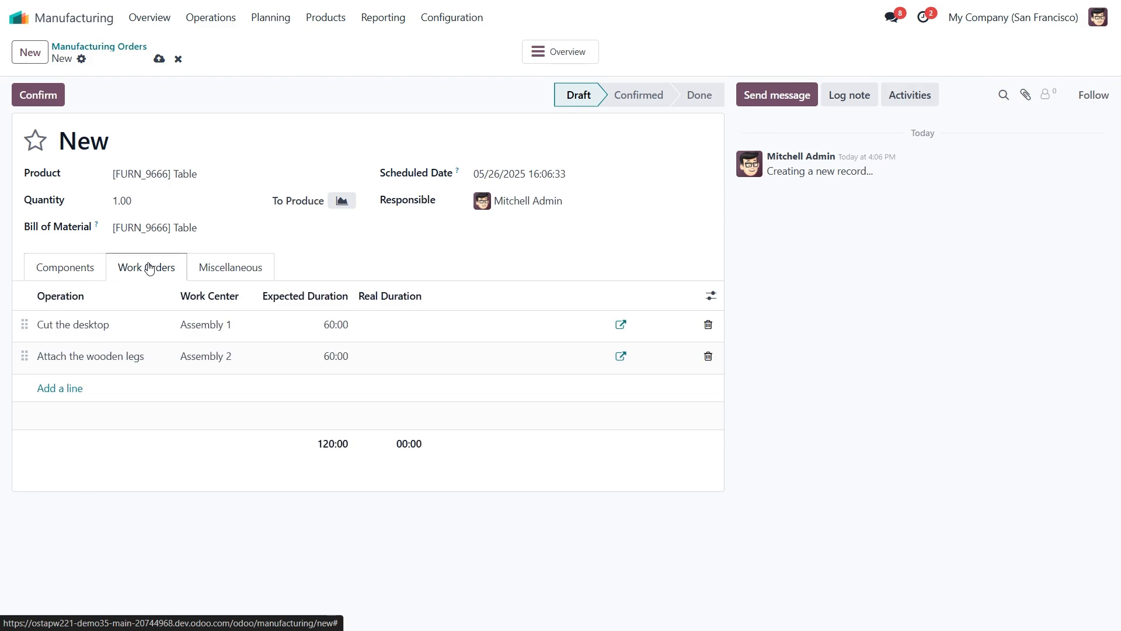
left_click(76, 269)
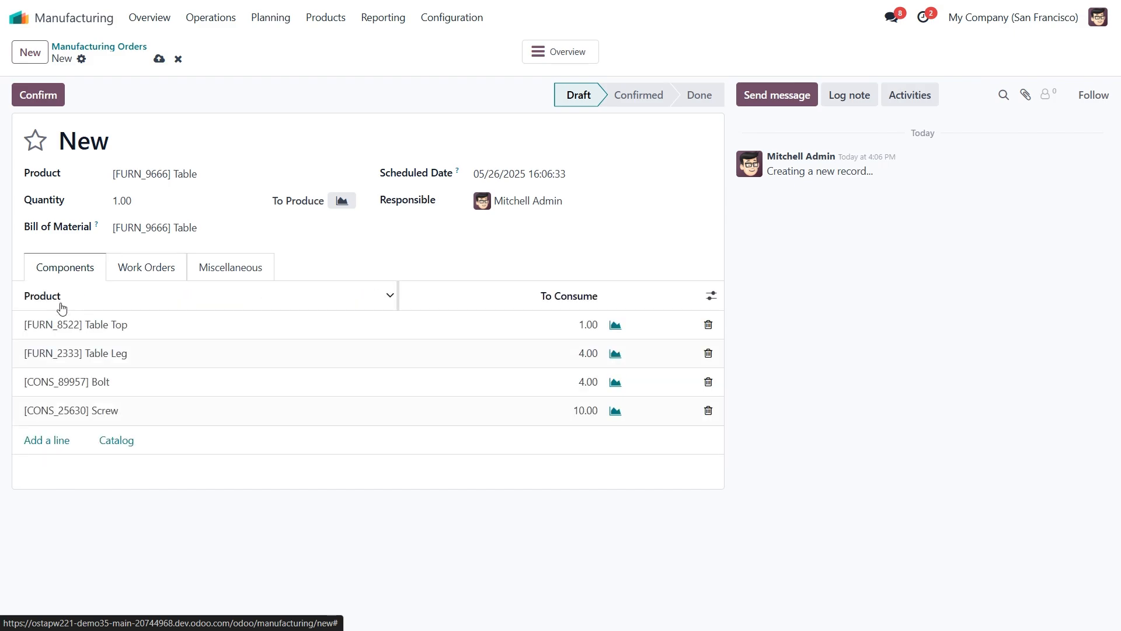
left_click(55, 443)
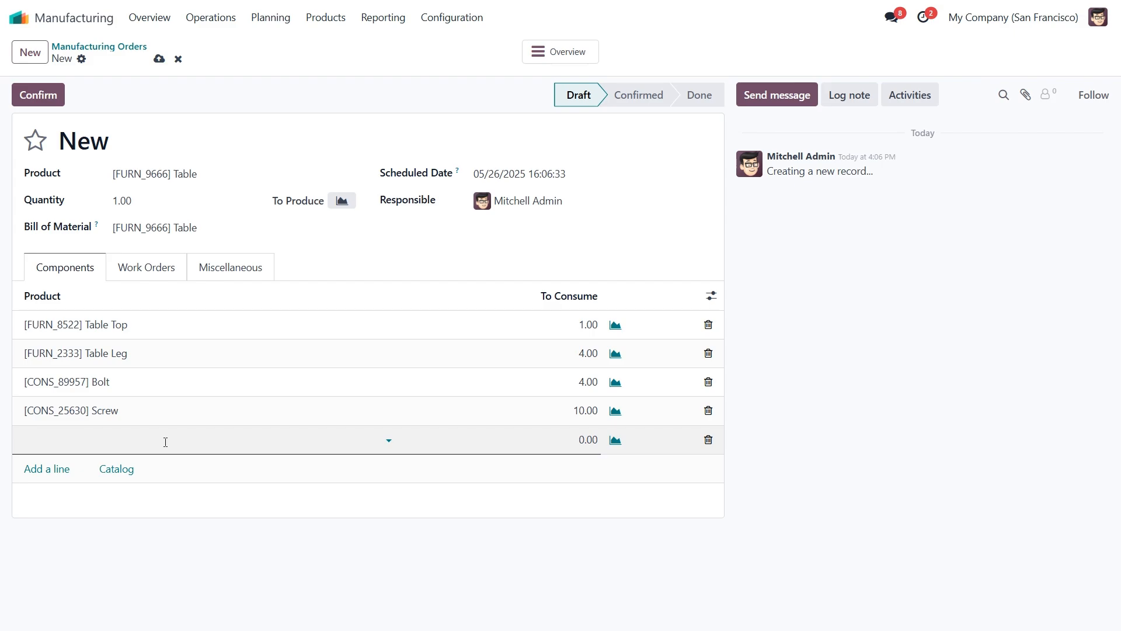
left_click(151, 275)
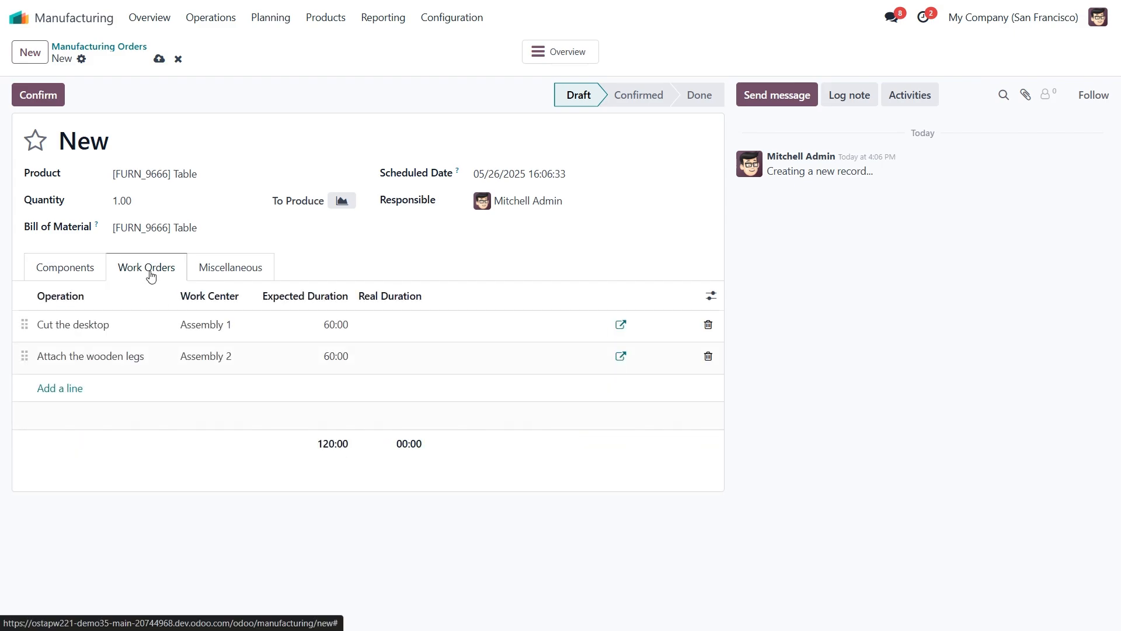
left_click(80, 272)
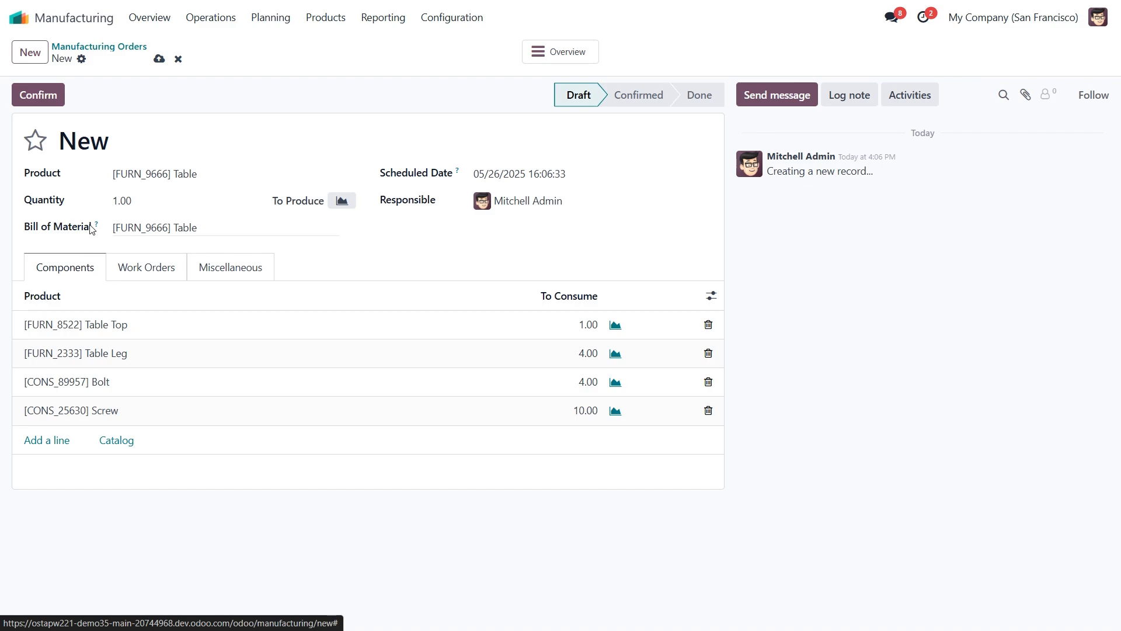
left_click(203, 229)
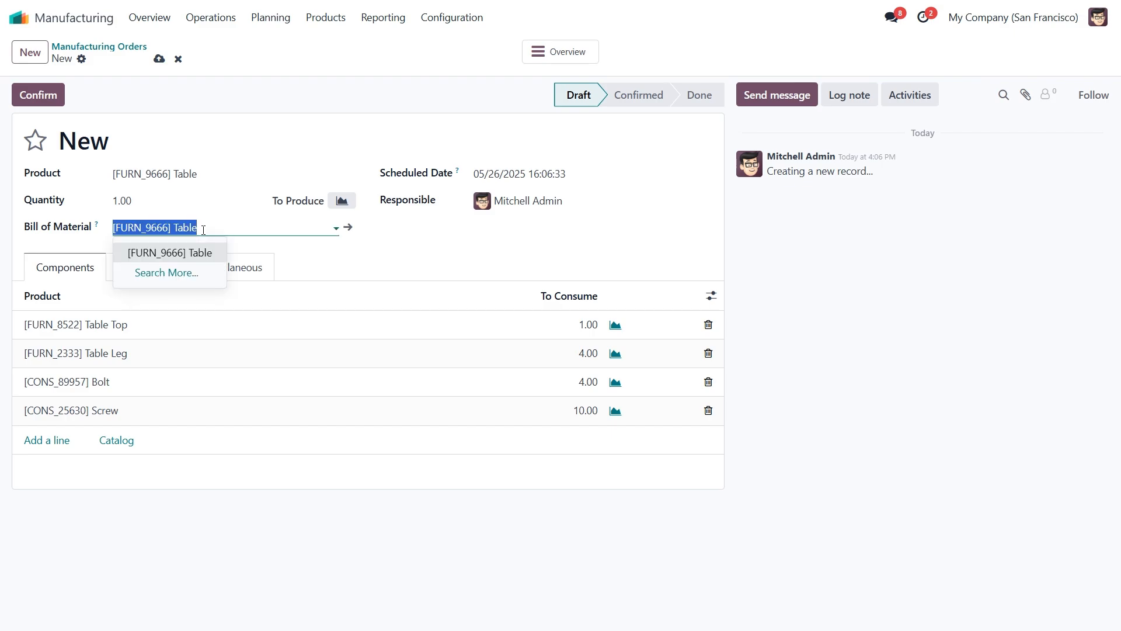
Set the quantity to produce to 10 and check the expected durations of the work orders.
left_click(126, 202)
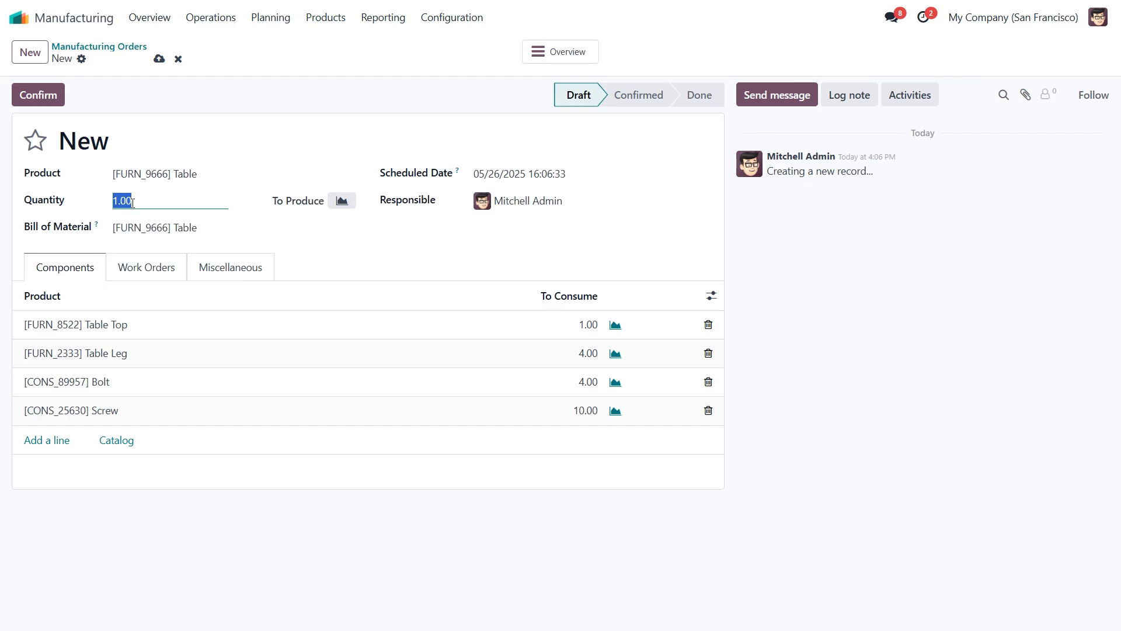
type("10")
left_click(344, 259)
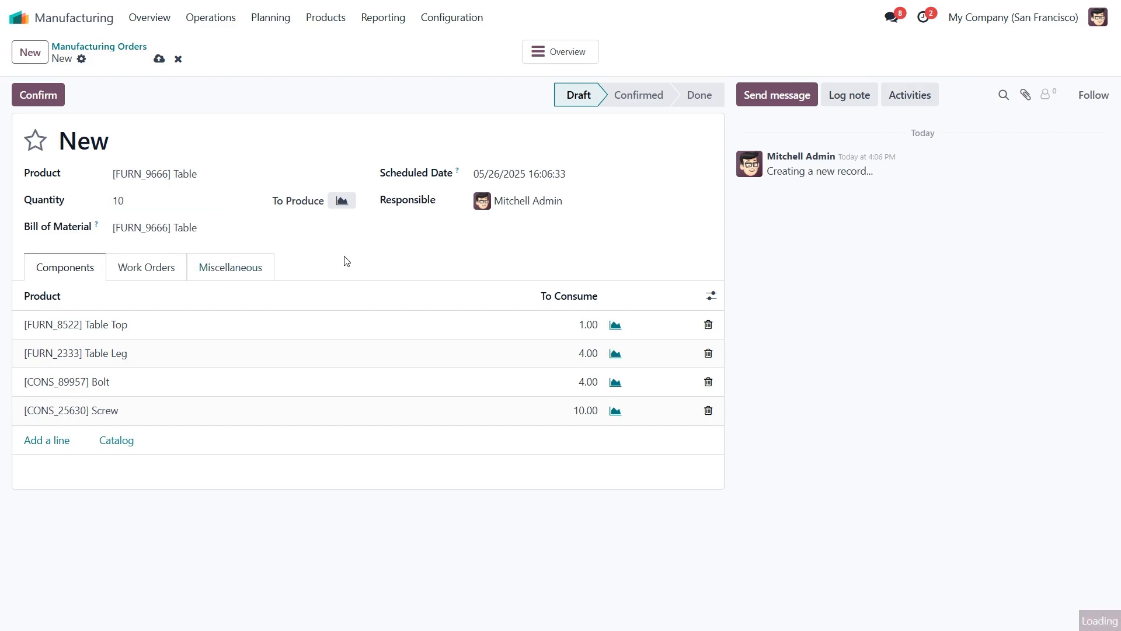
left_click(154, 268)
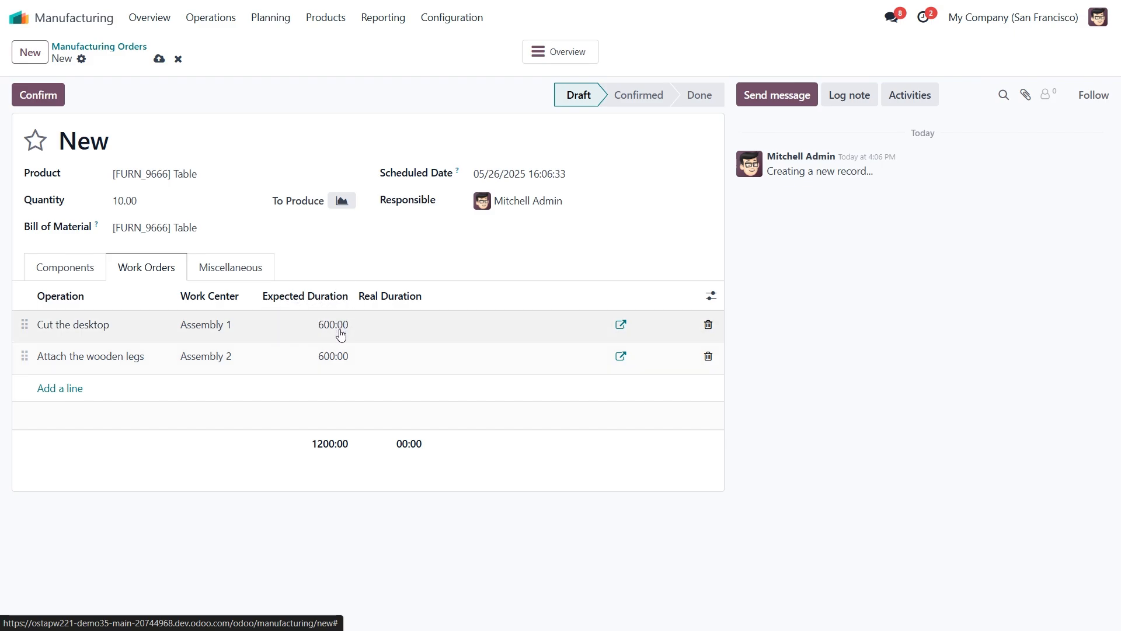
Set the manufacturing order's quantity to 1.
left_click(142, 203)
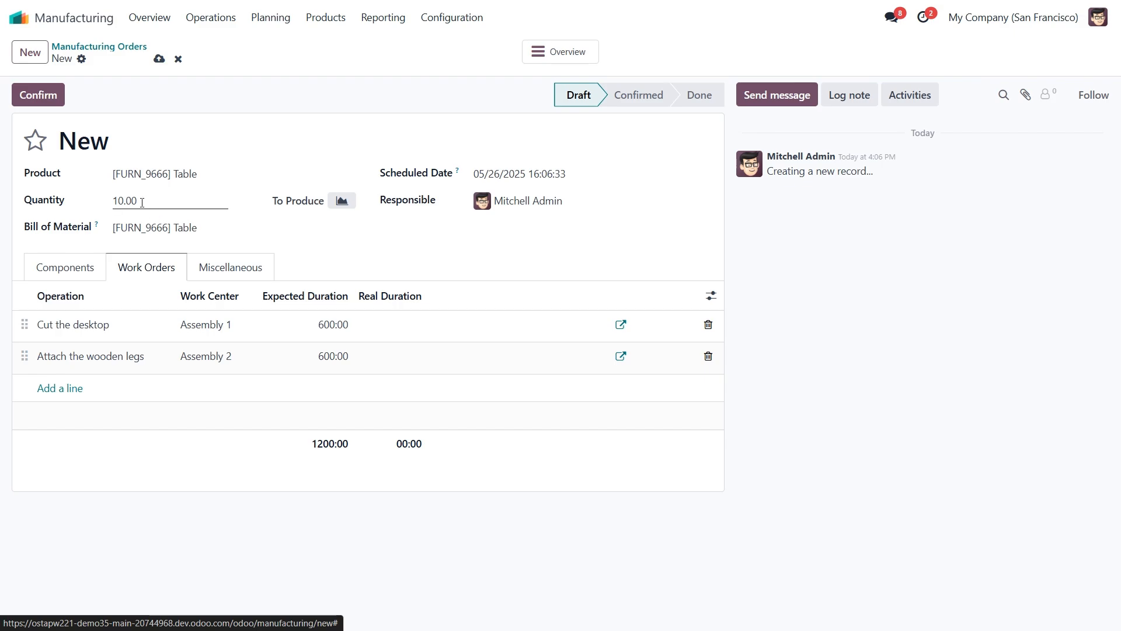
key("ctrl+a")
type("1")
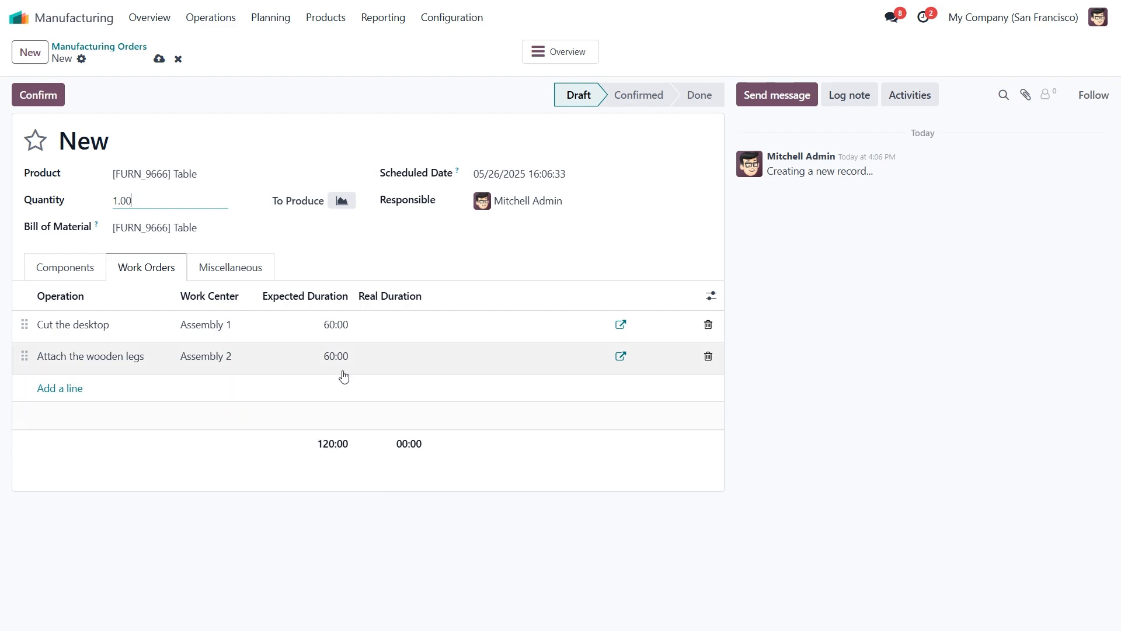
Show the optional Quantity Remaining column in the work orders list, and hide it again.
left_click(711, 296)
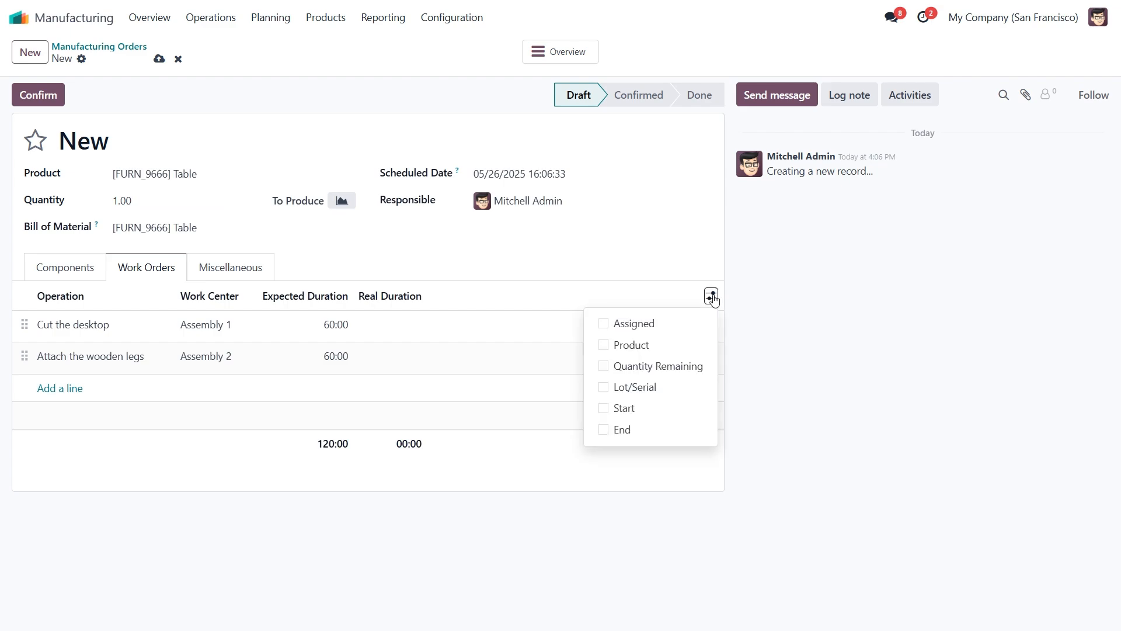
left_click(603, 366)
left_click(604, 366)
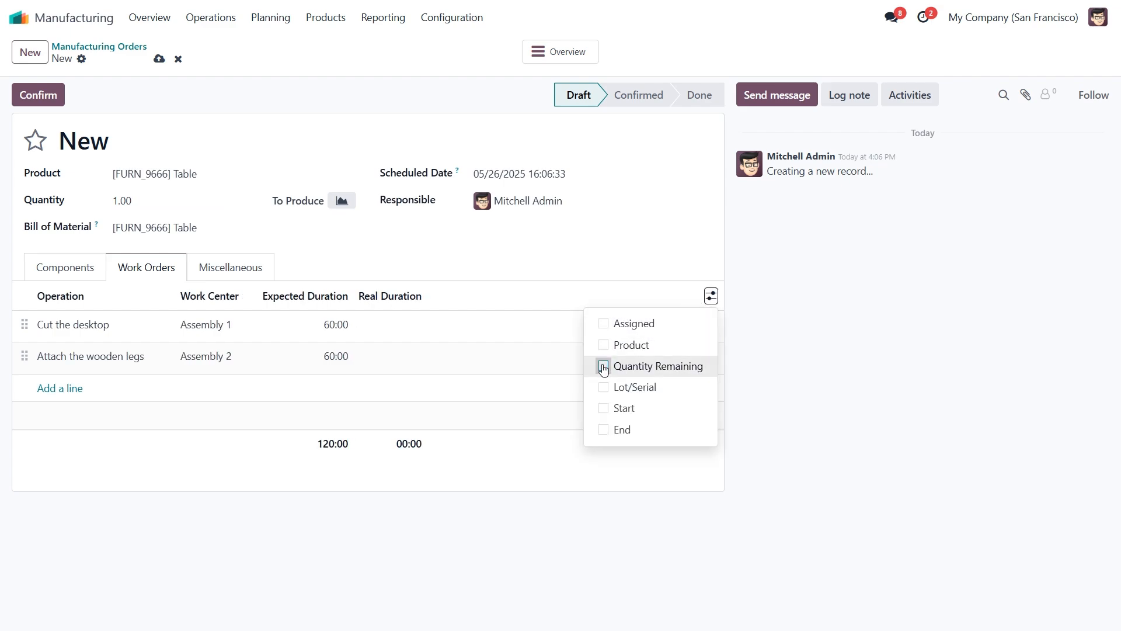
Examine the miscellaneous settings of the order, including the Source and Notes fields and the explanation for Notes.
left_click(231, 271)
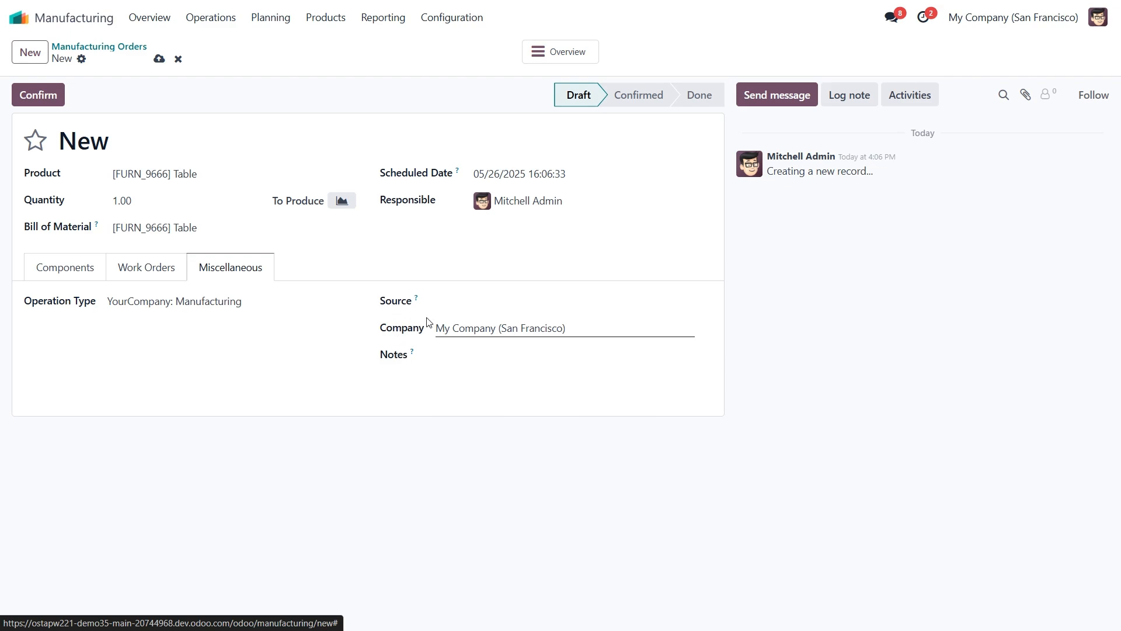
left_click(453, 303)
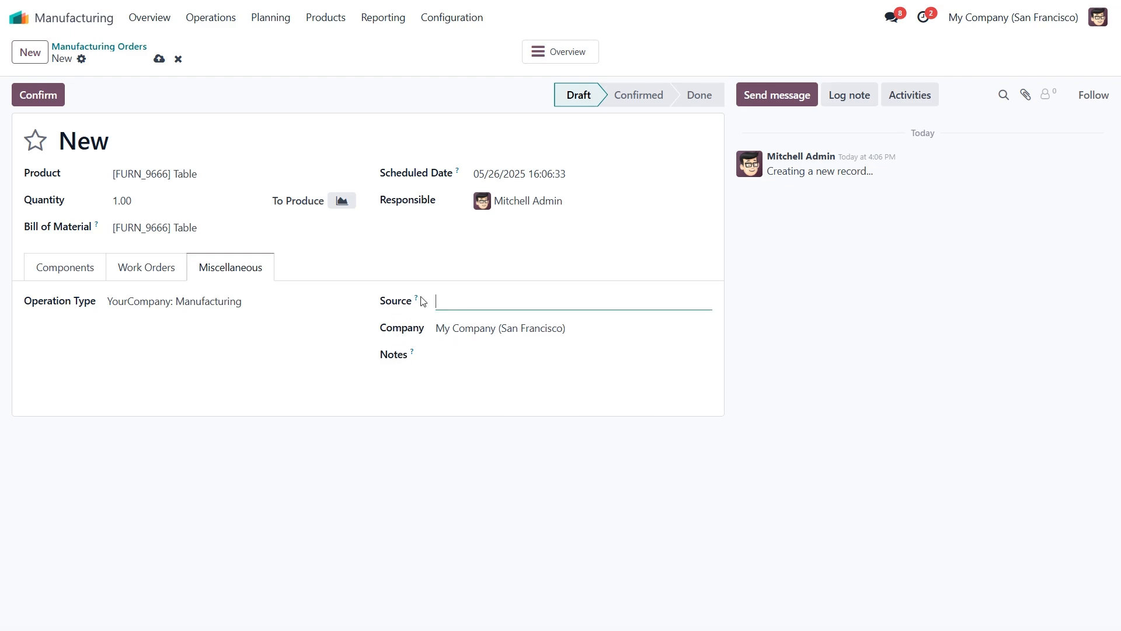
mouse_move(417, 300)
mouse_move(413, 353)
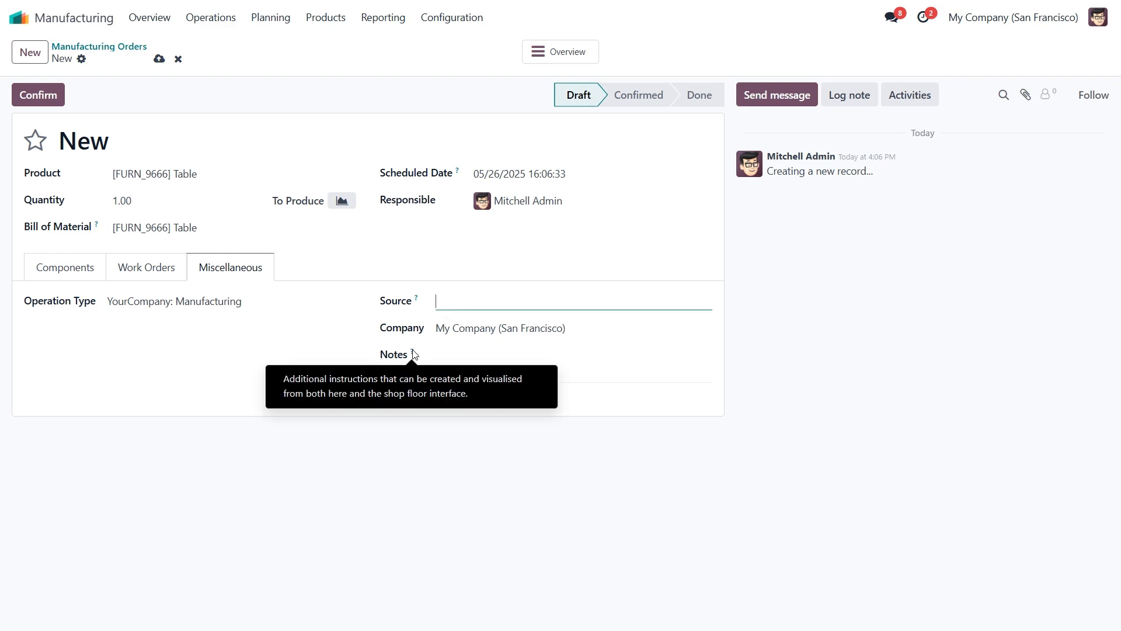
left_click(463, 370)
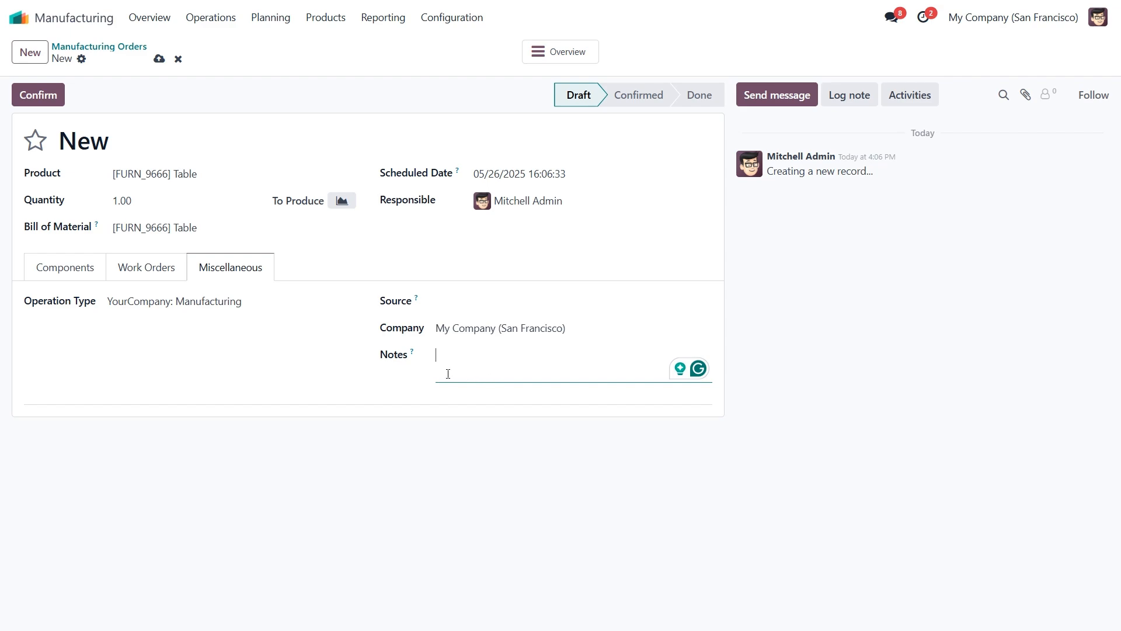
left_click(416, 377)
Confirm the manufacturing order for the Table and generate a new lot/serial number for it.
left_click(39, 96)
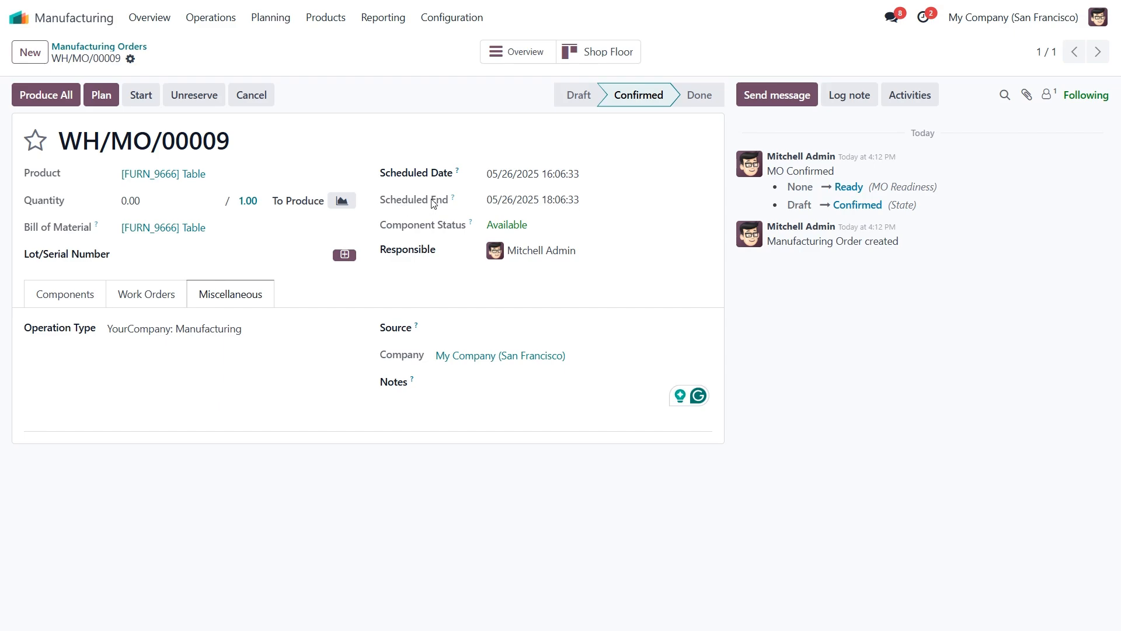
mouse_move(471, 225)
left_click(172, 255)
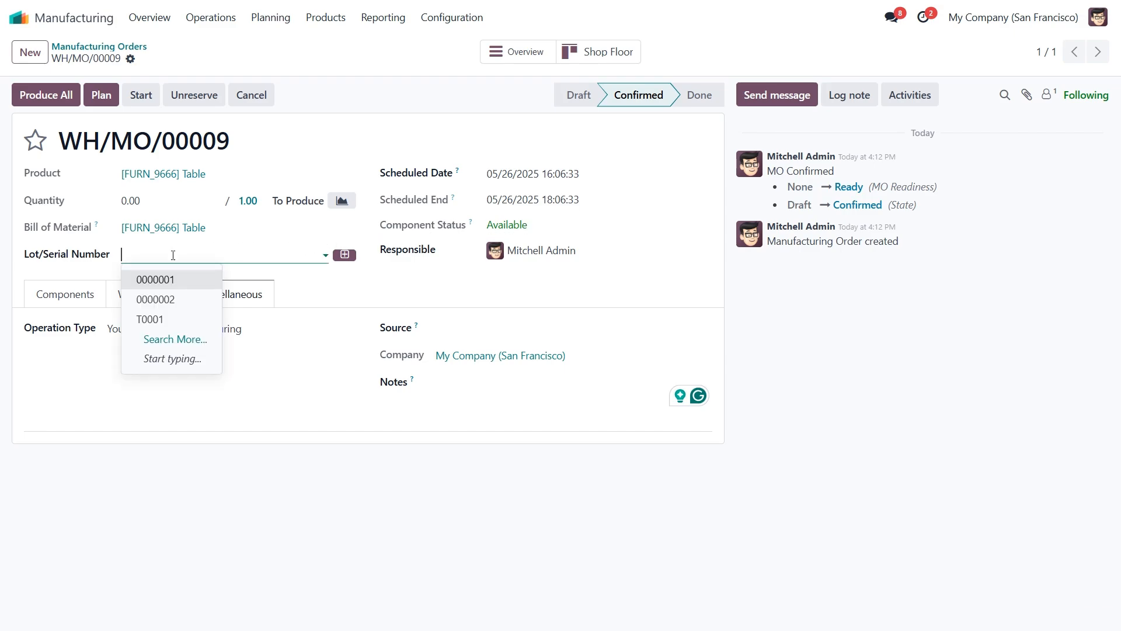
left_click(302, 280)
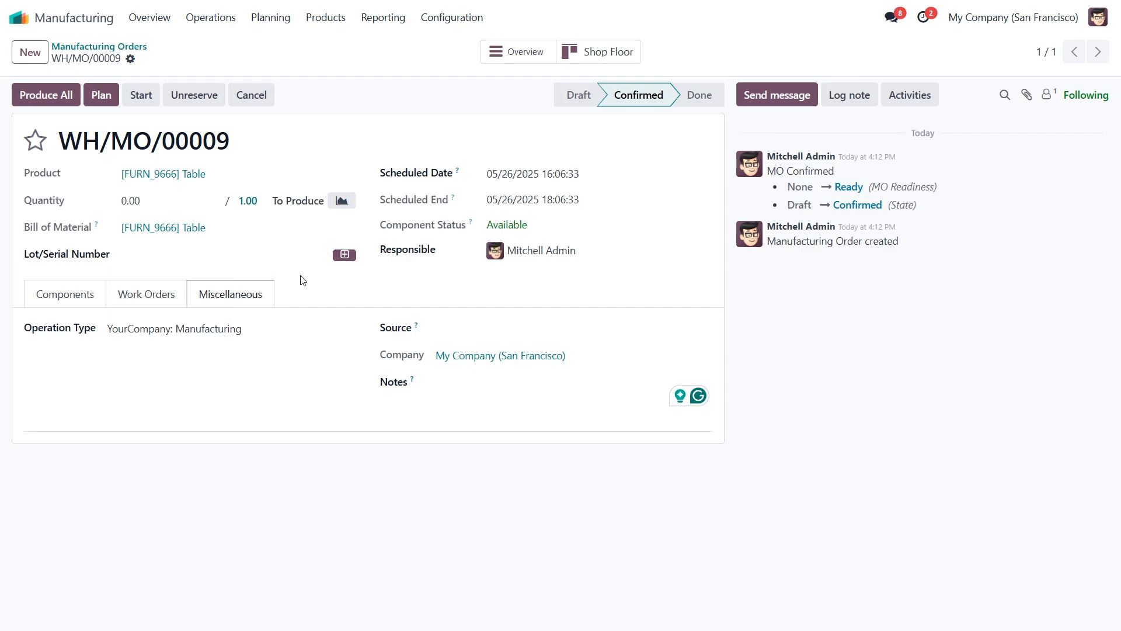
left_click(345, 255)
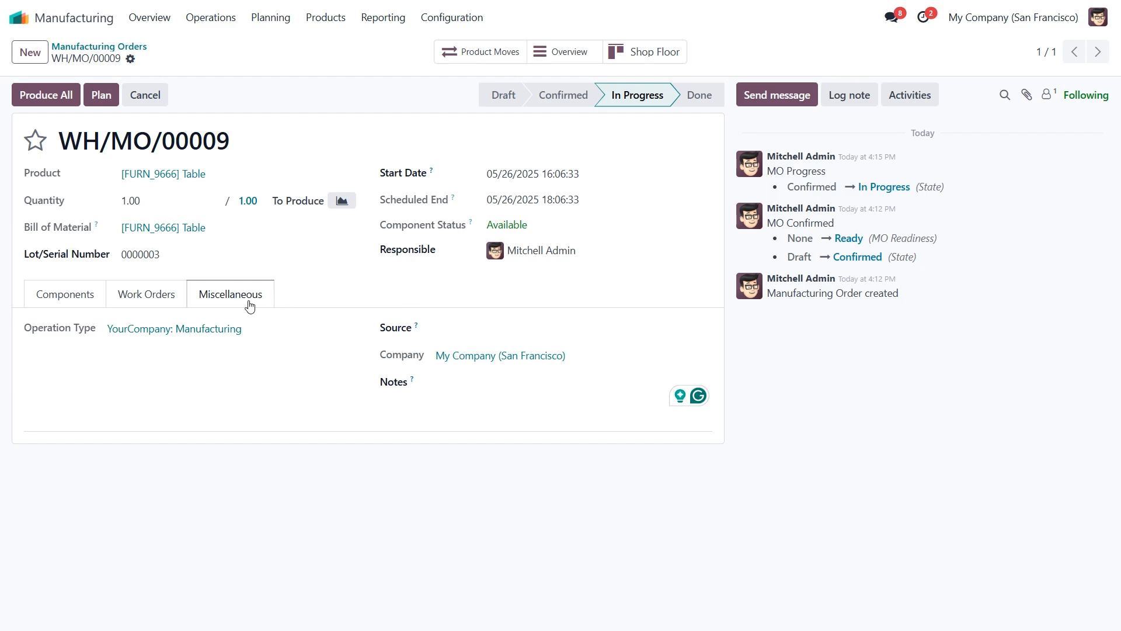
Start the Cut the desktop work order at Assembly 1 and mark it as finished.
left_click(155, 303)
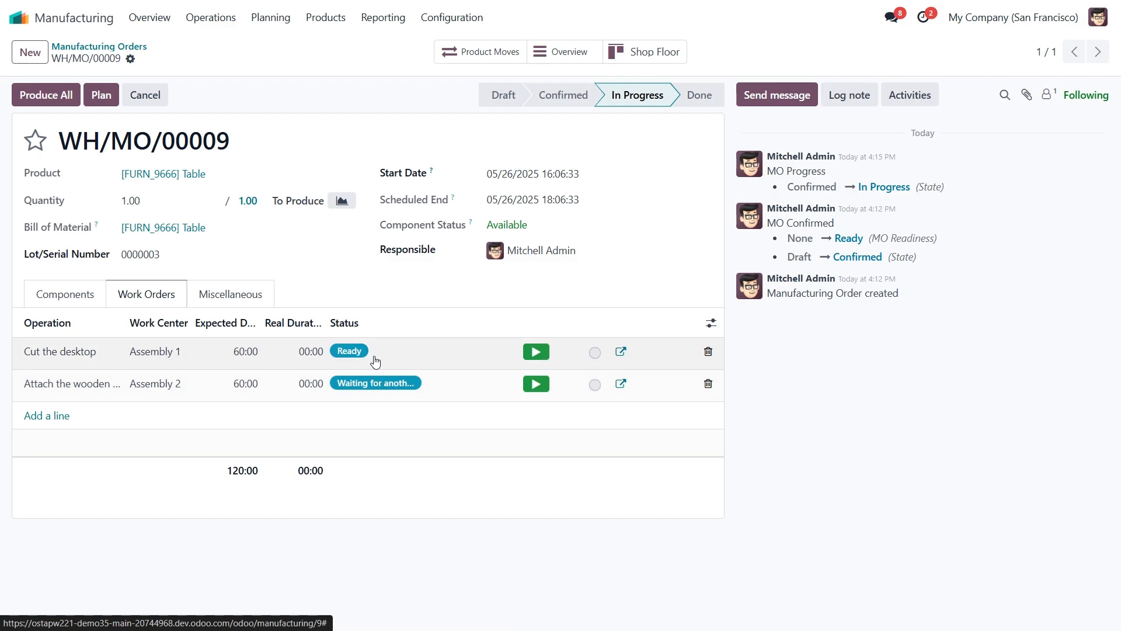
left_click(536, 353)
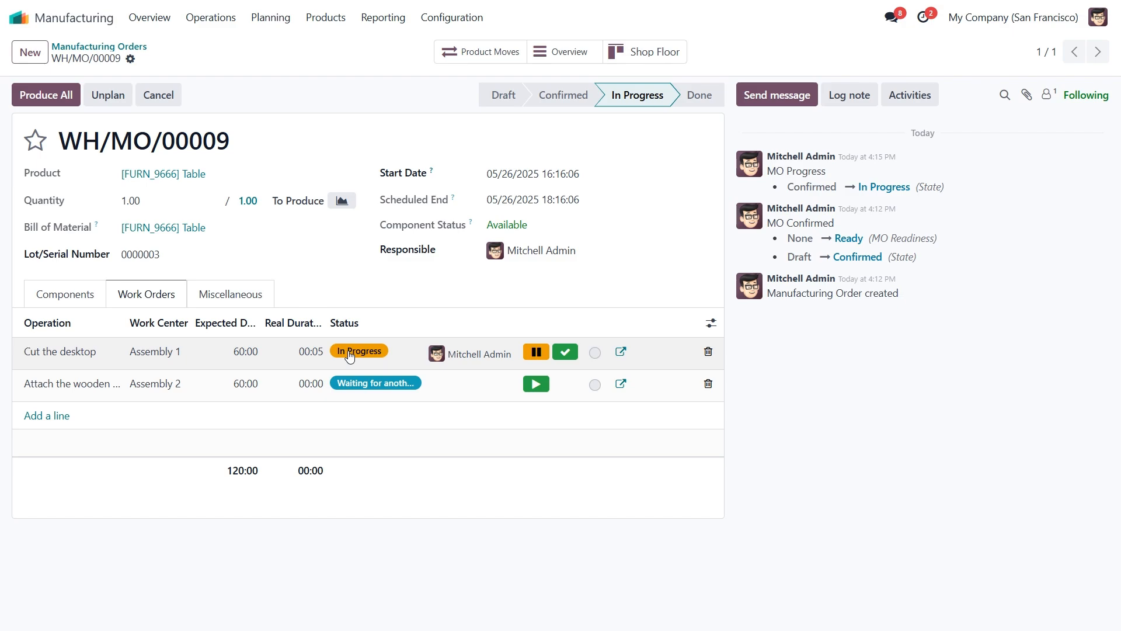
left_click(566, 353)
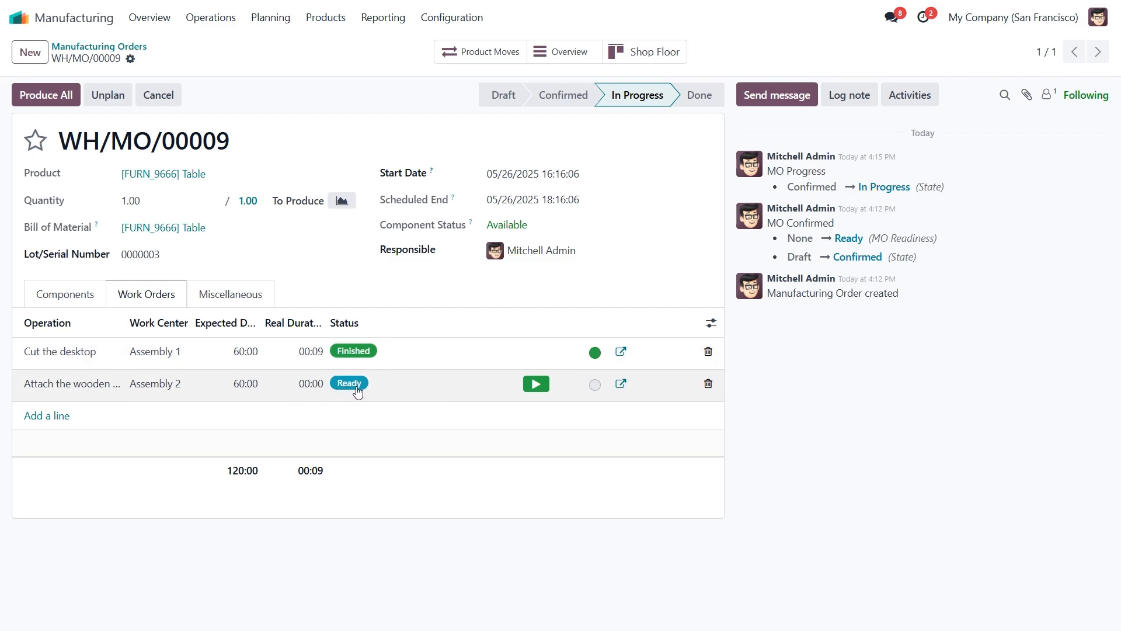
Start and finish the work order for attaching the wooden legs at Assembly 2, and produce the full quantity of the order.
left_click(536, 384)
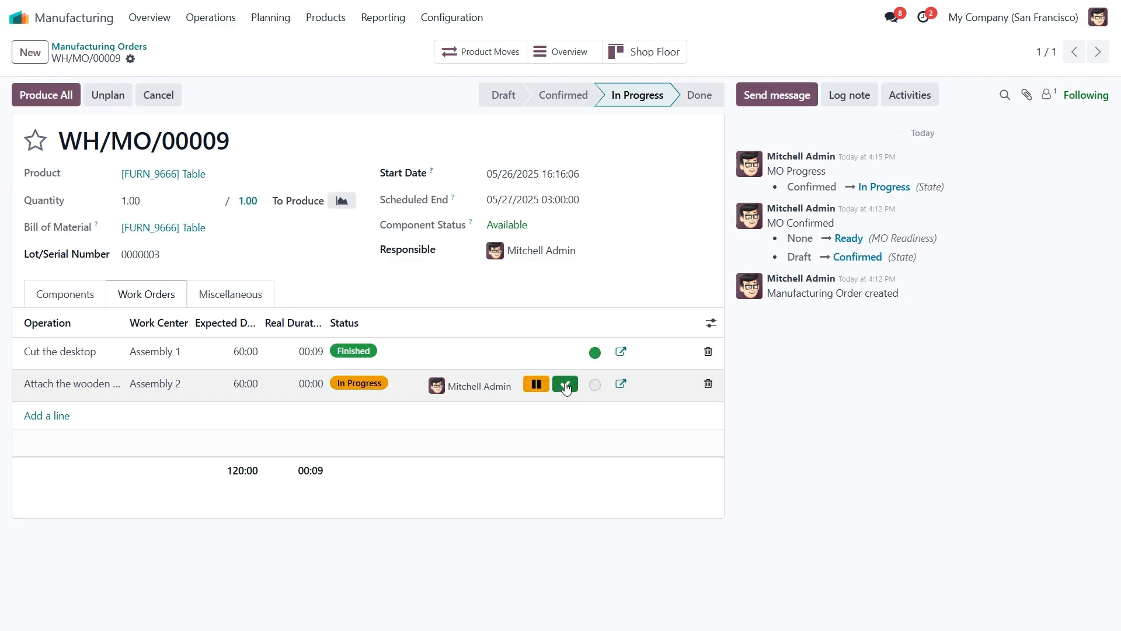
left_click(564, 385)
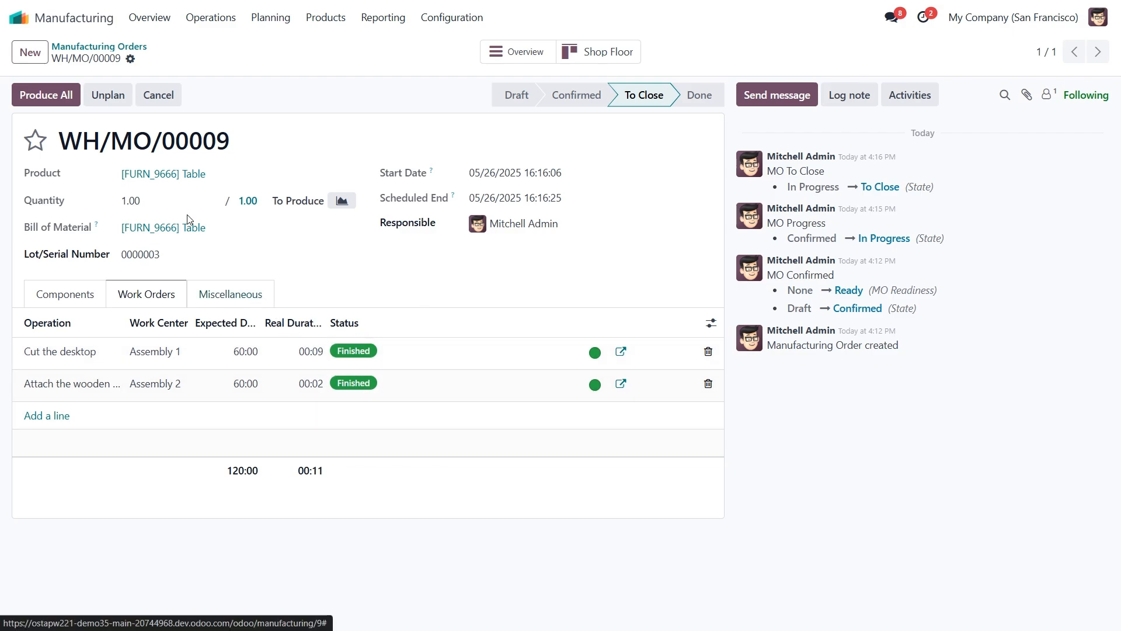
left_click(49, 96)
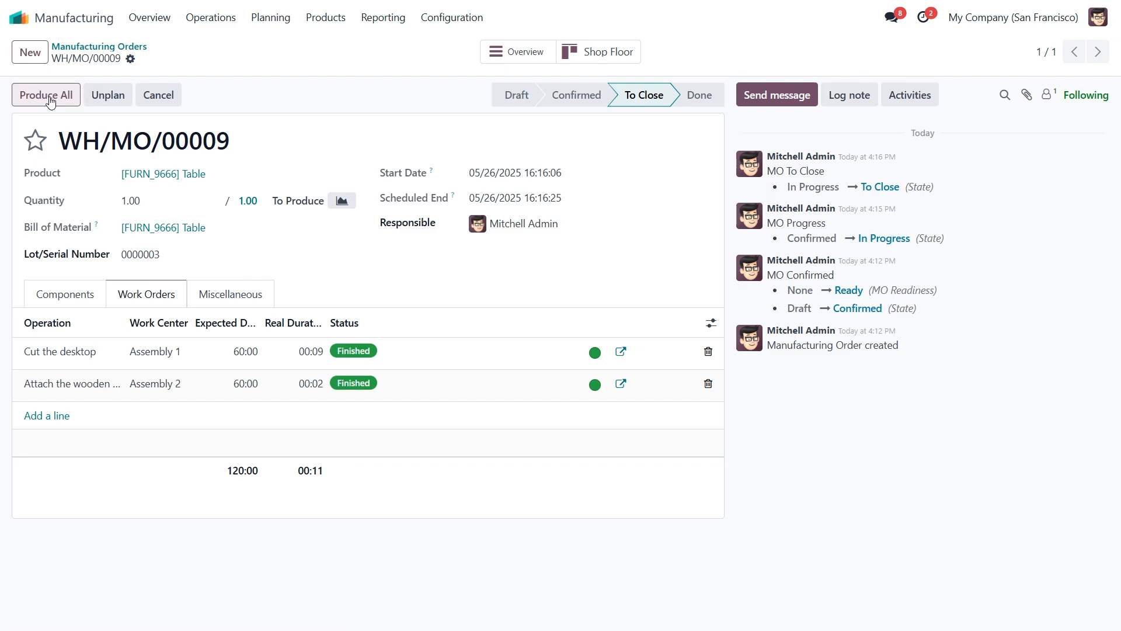